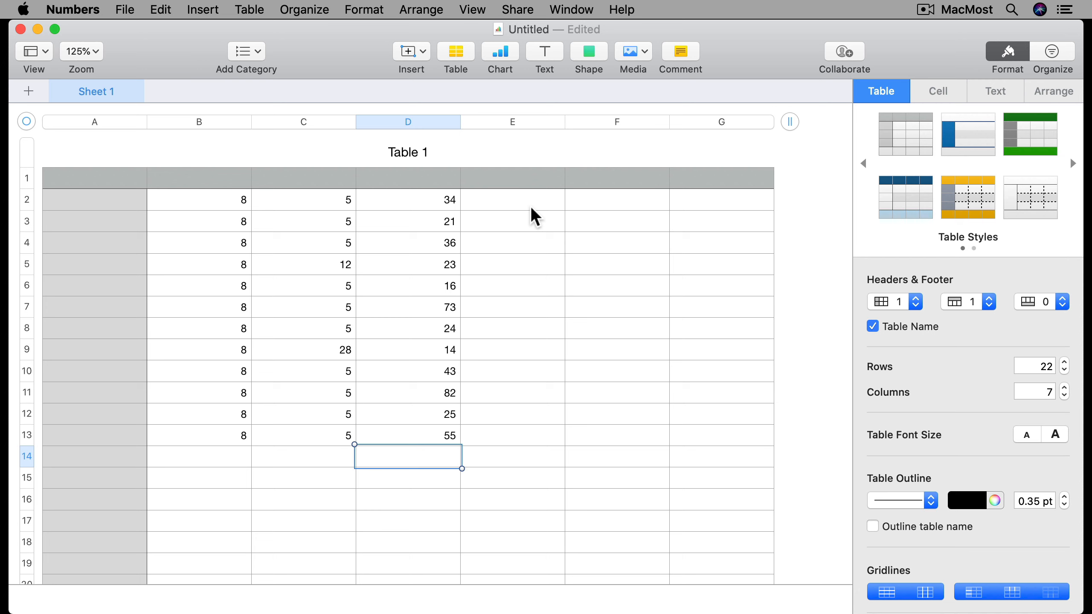
click(215, 199)
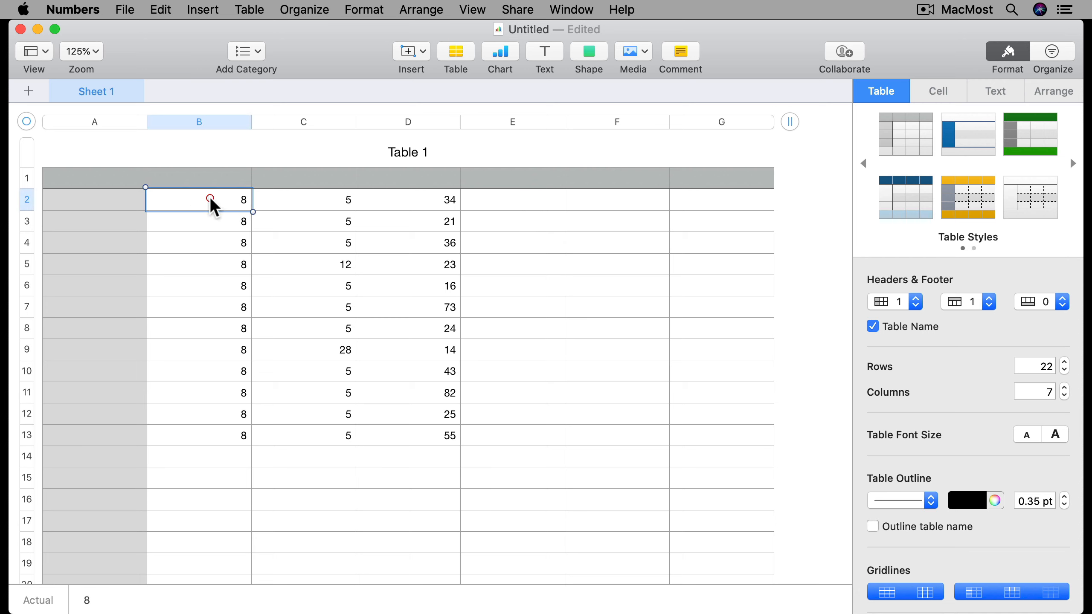
click(308, 208)
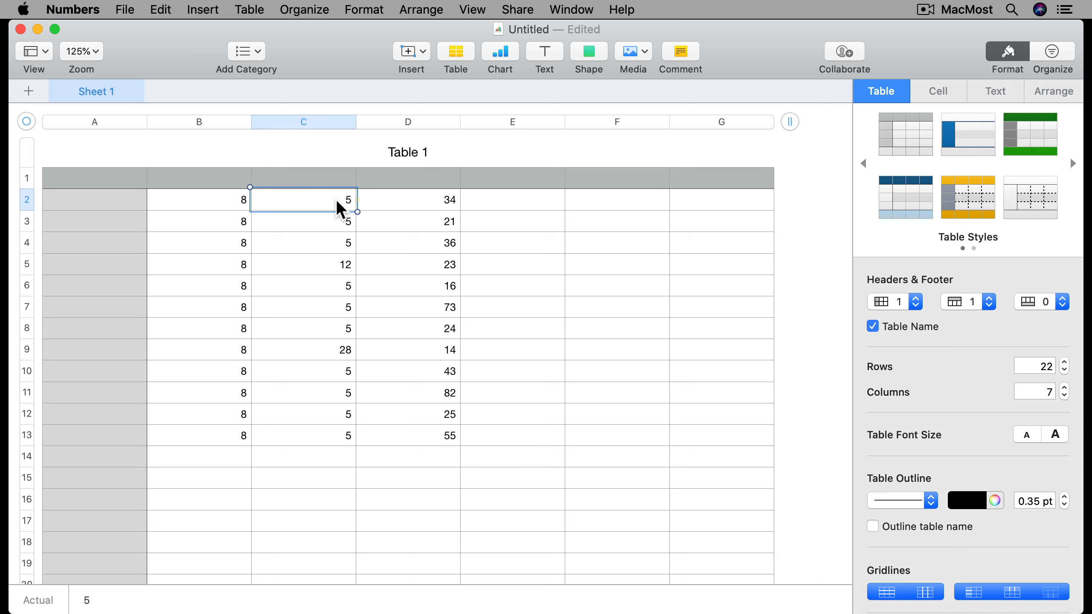
click(432, 197)
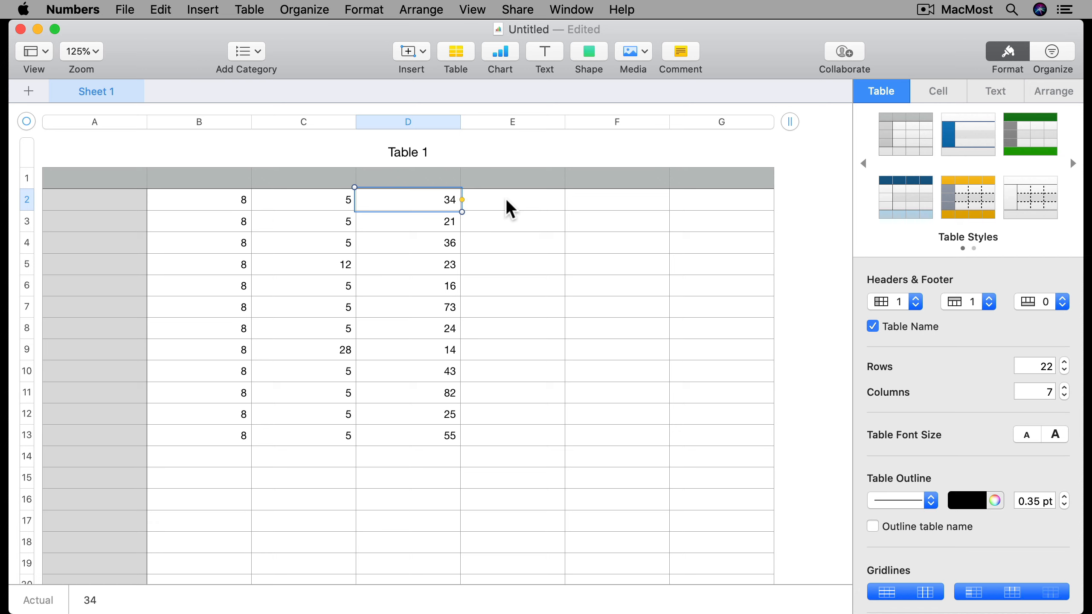
Step: Enter an AND formula in cell E2 that tests B2>C2 and D2>C2
click(510, 208)
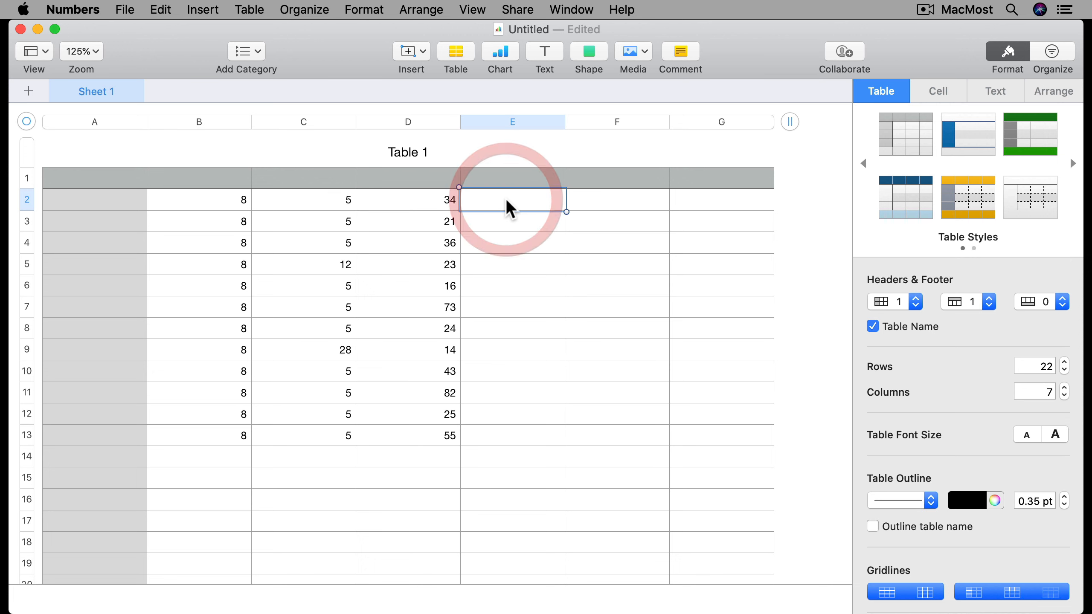
text(=and)
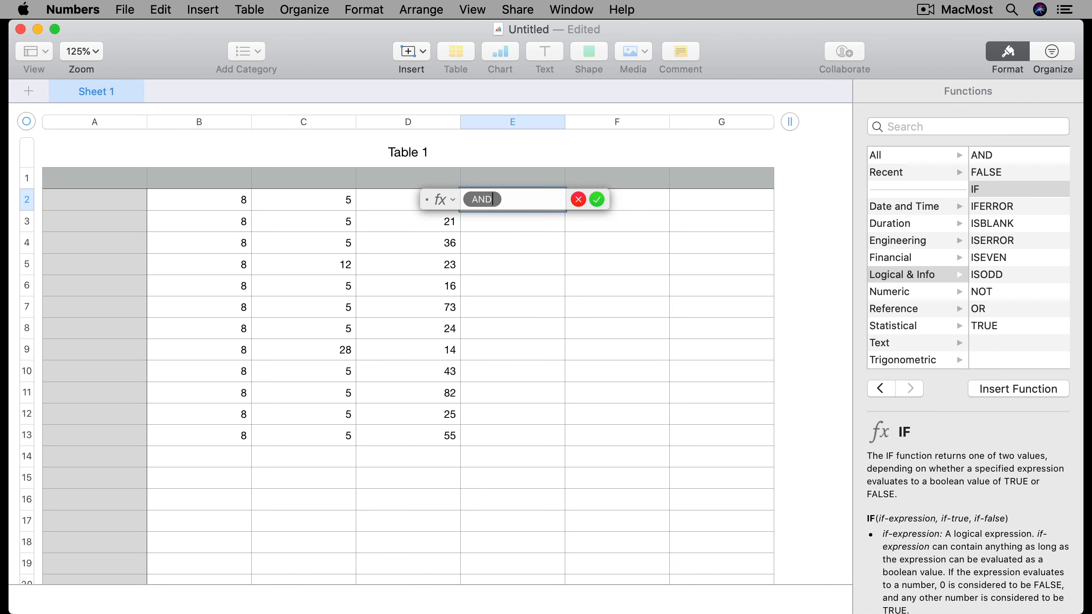
text(()
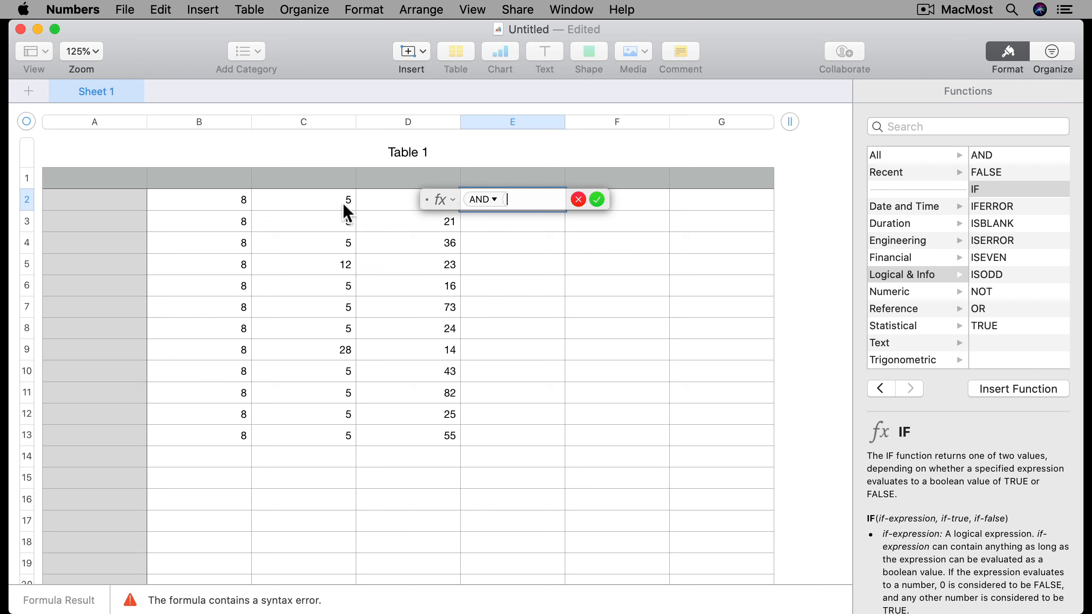
click(235, 200)
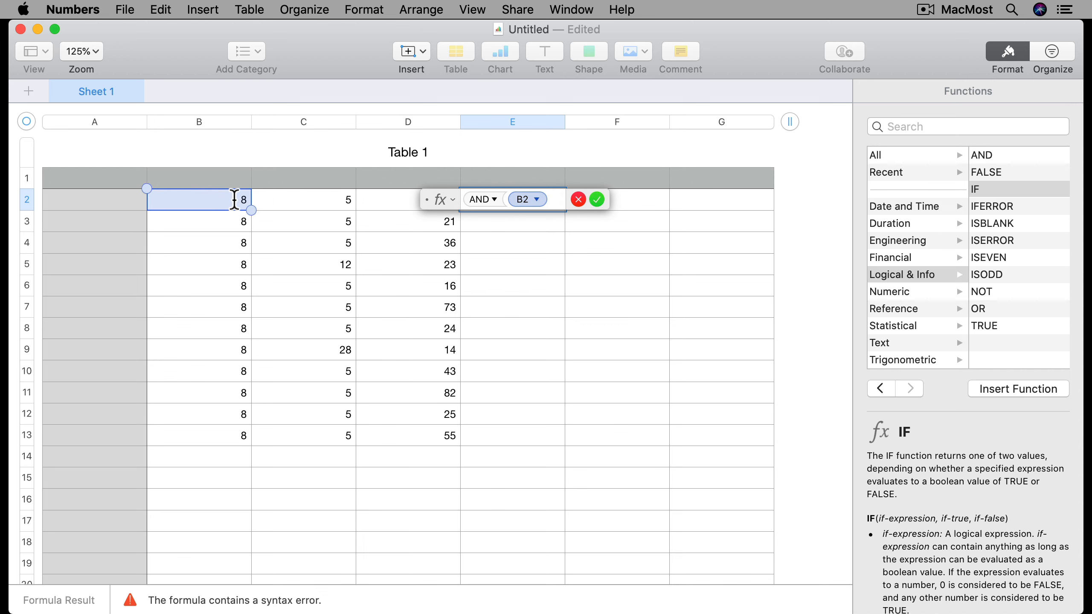
text(>)
click(286, 200)
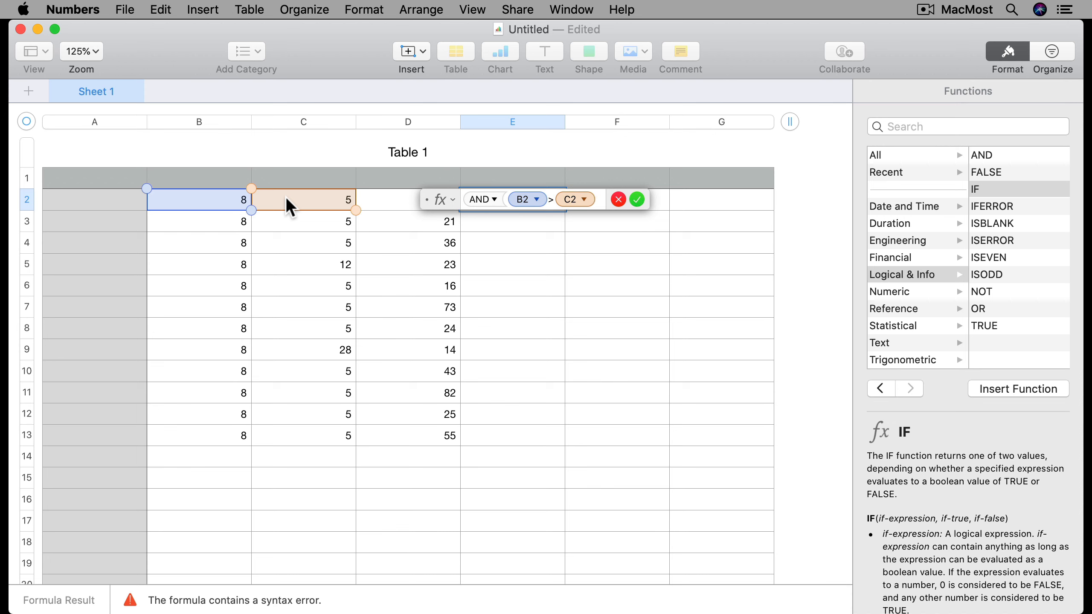
text(,)
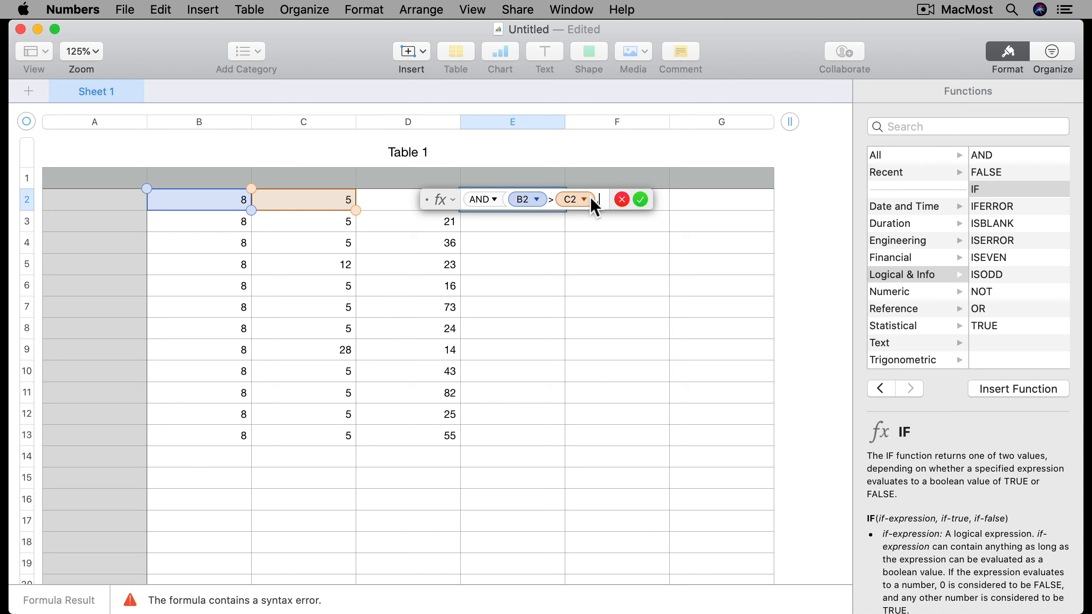
click(391, 200)
text(>)
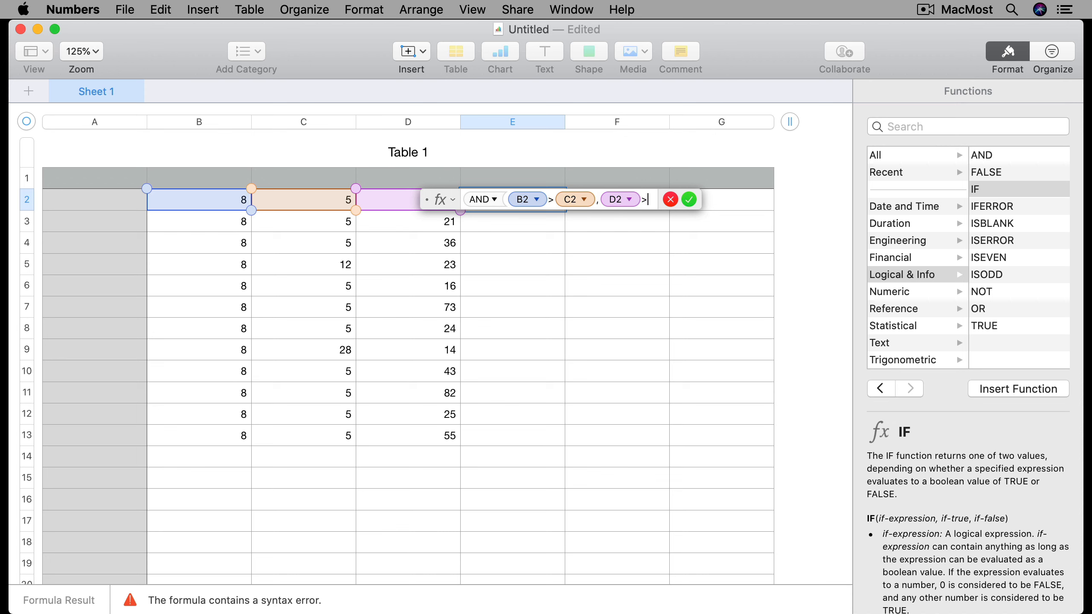
click(298, 198)
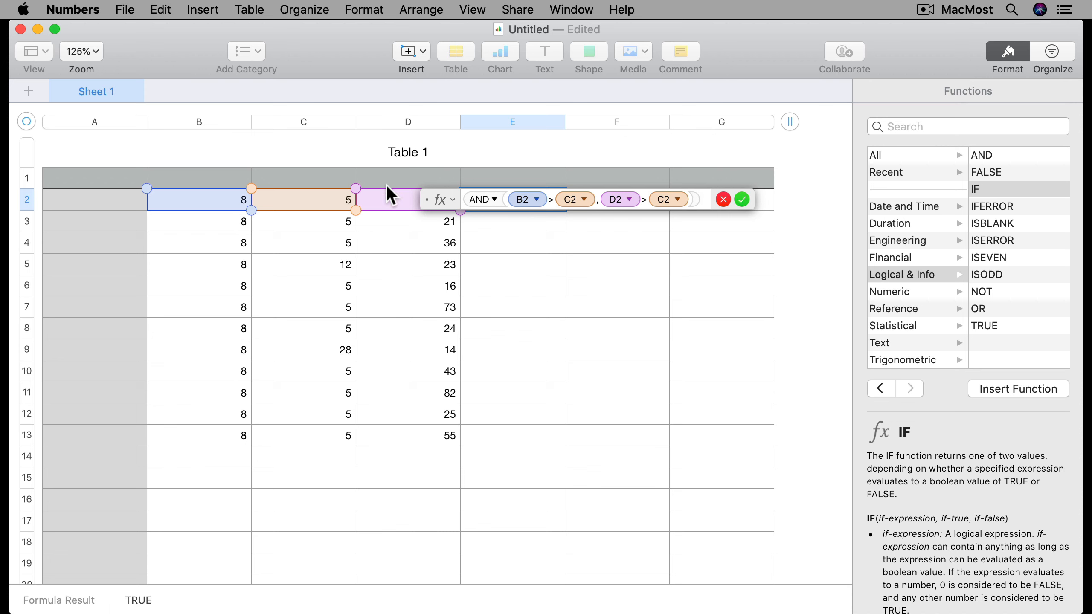
Step: Show the description of the AND function and accept the formula in E2
click(596, 203)
text(,)
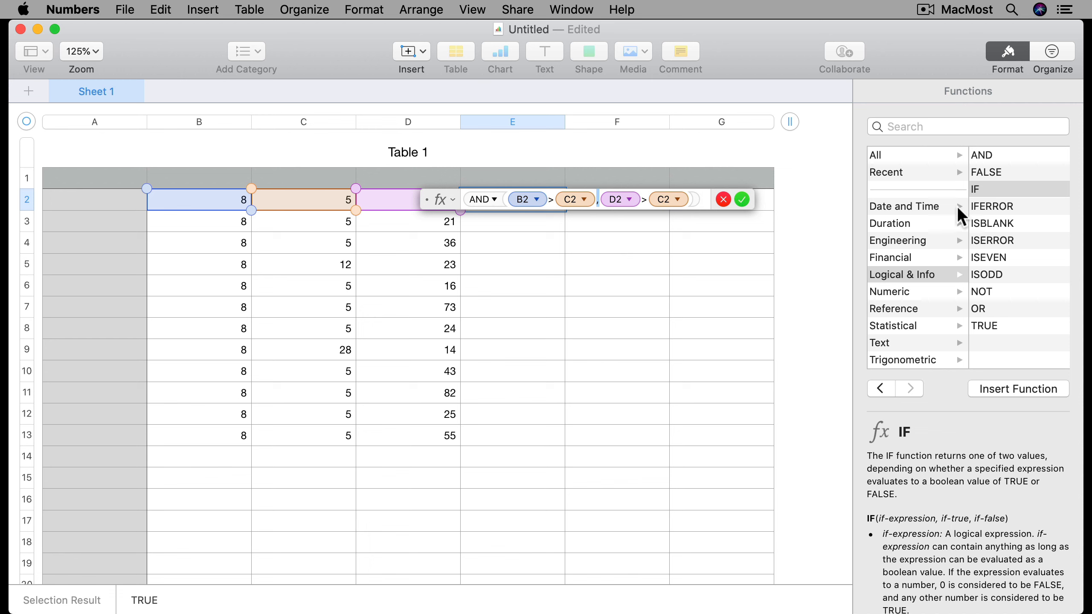
click(988, 154)
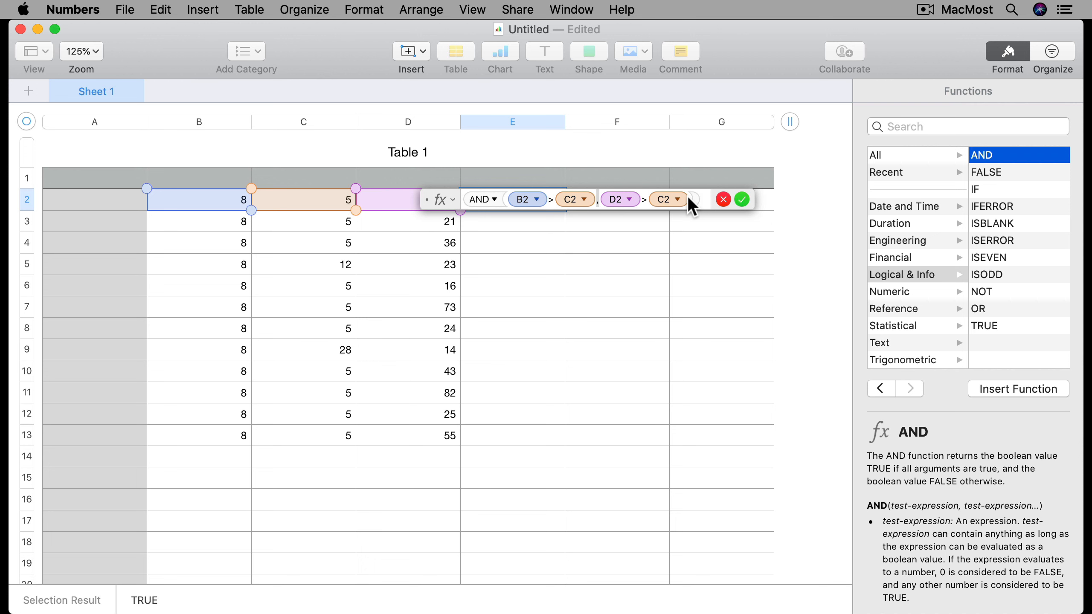
click(742, 200)
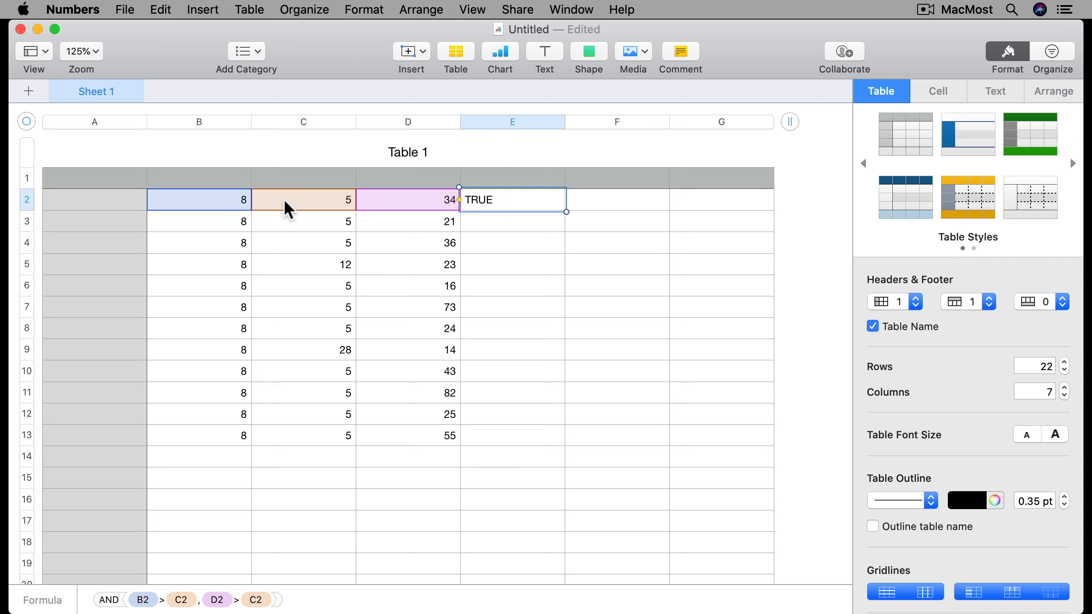
Step: Set cell C2 to 9 to test the first condition of the AND formula
click(347, 209)
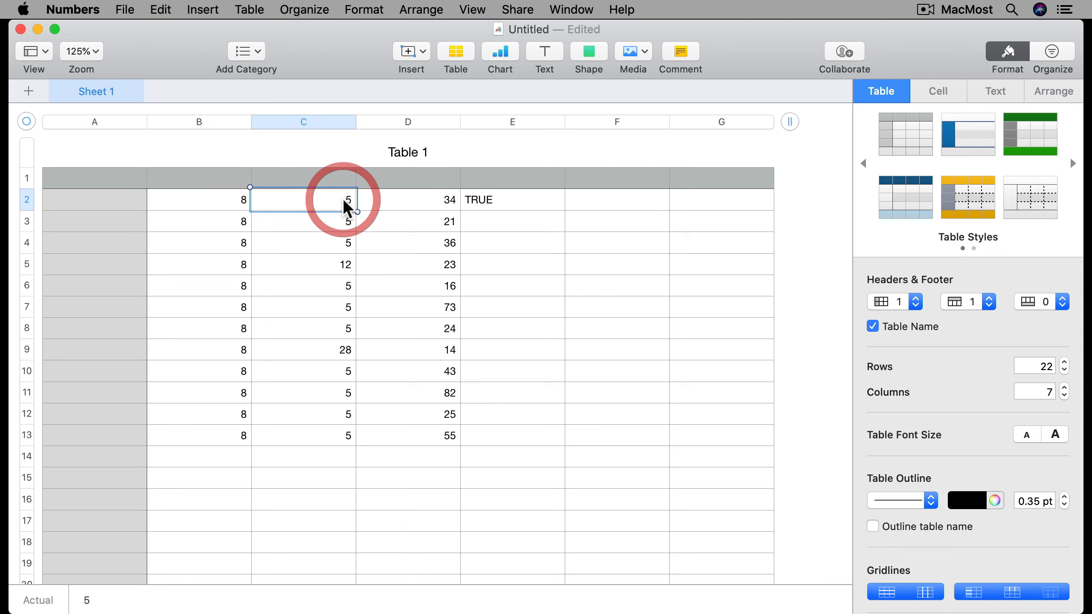
text(9)
key(Return)
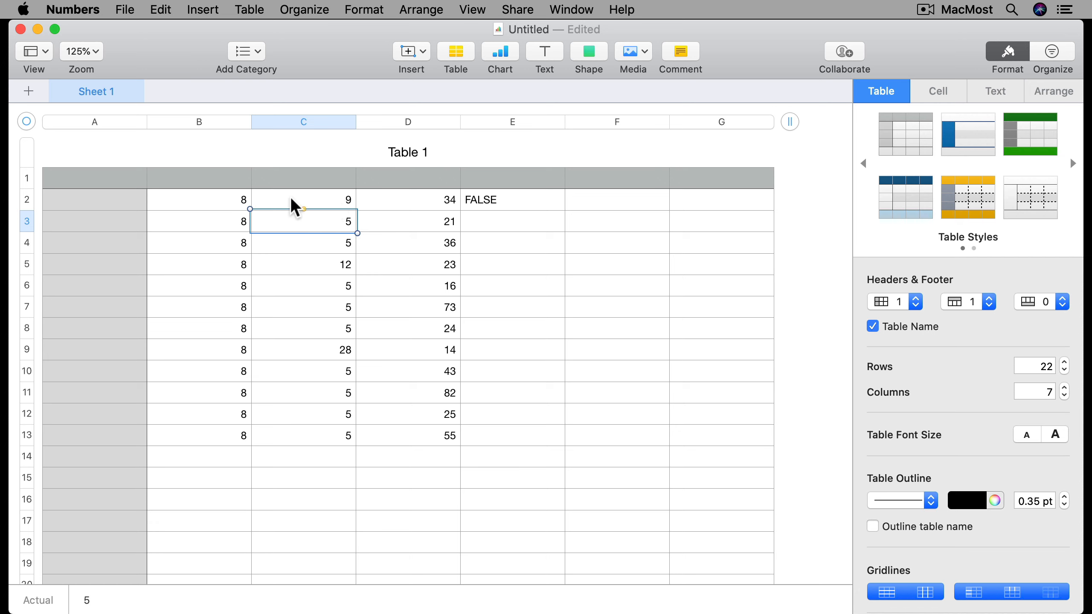
Step: Set cell C2 to 7 and cell D2 to 4 to test the second condition
click(340, 204)
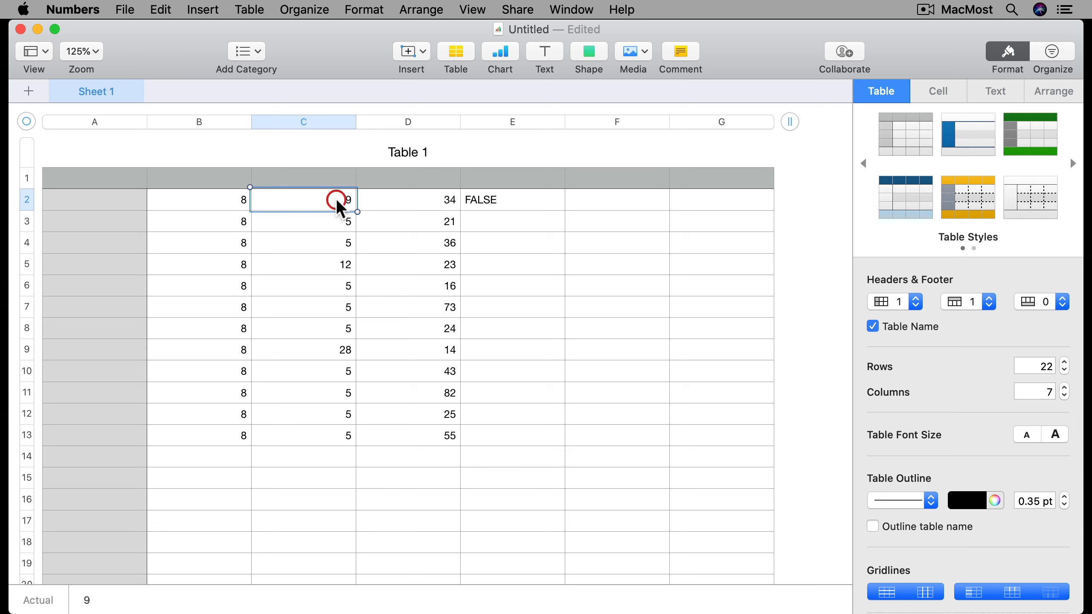
text(7)
key(Return)
click(449, 204)
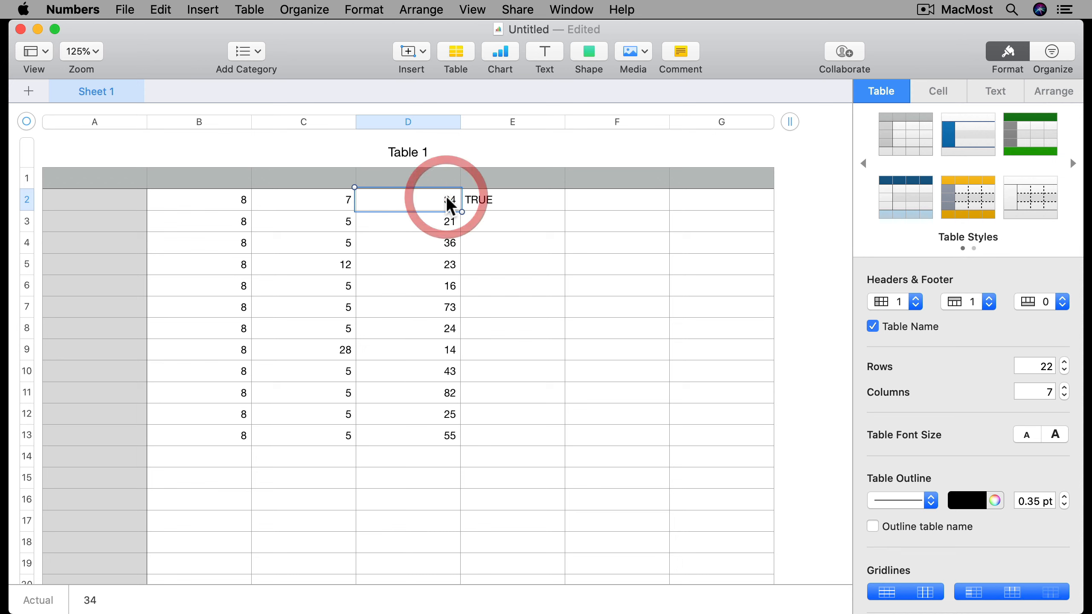
text(4)
key(Return)
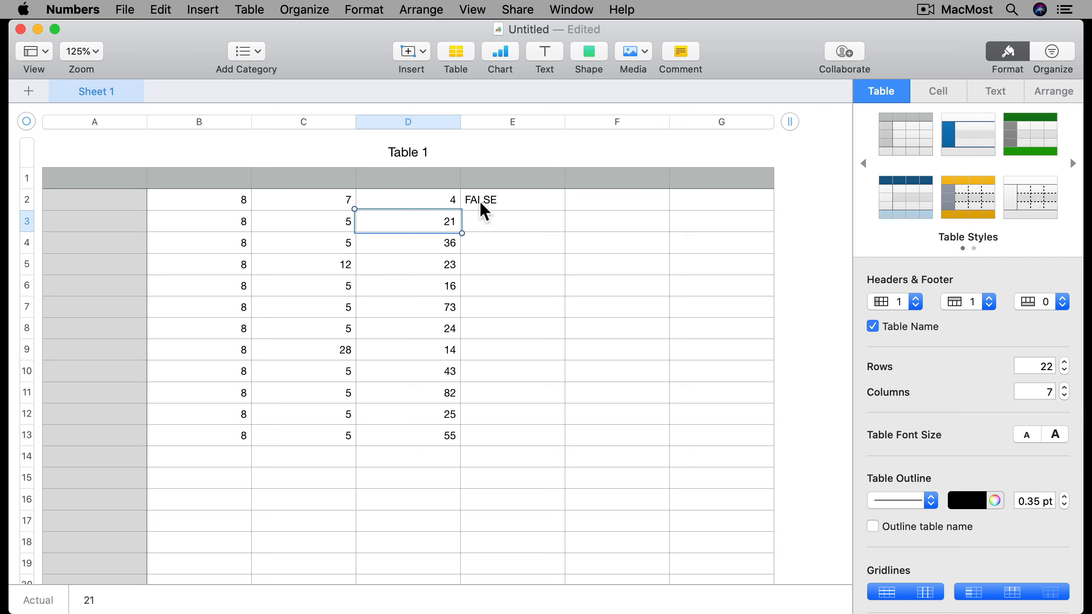
double_click(500, 201)
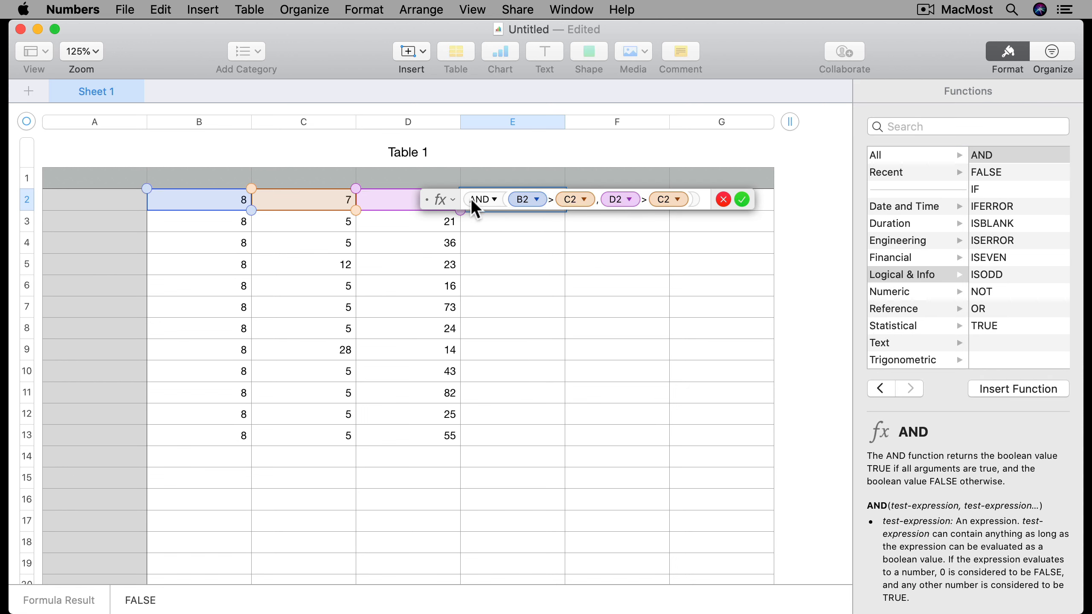
click(694, 199)
click(742, 200)
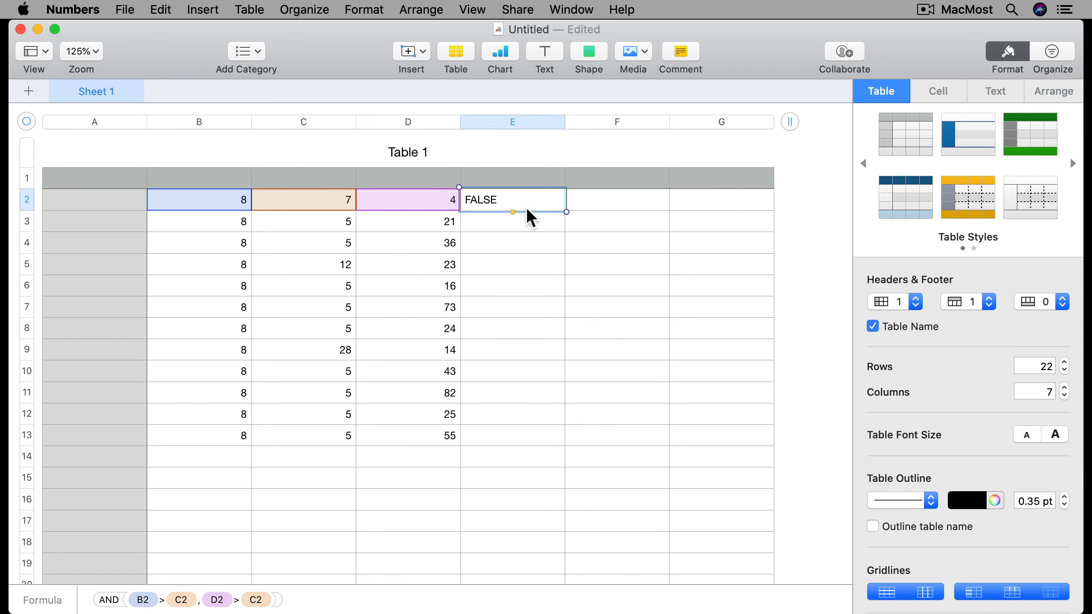
Step: Wrap the AND expression in E2 in an IF function that returns "yep" when true and "nope" when false
double_click(497, 203)
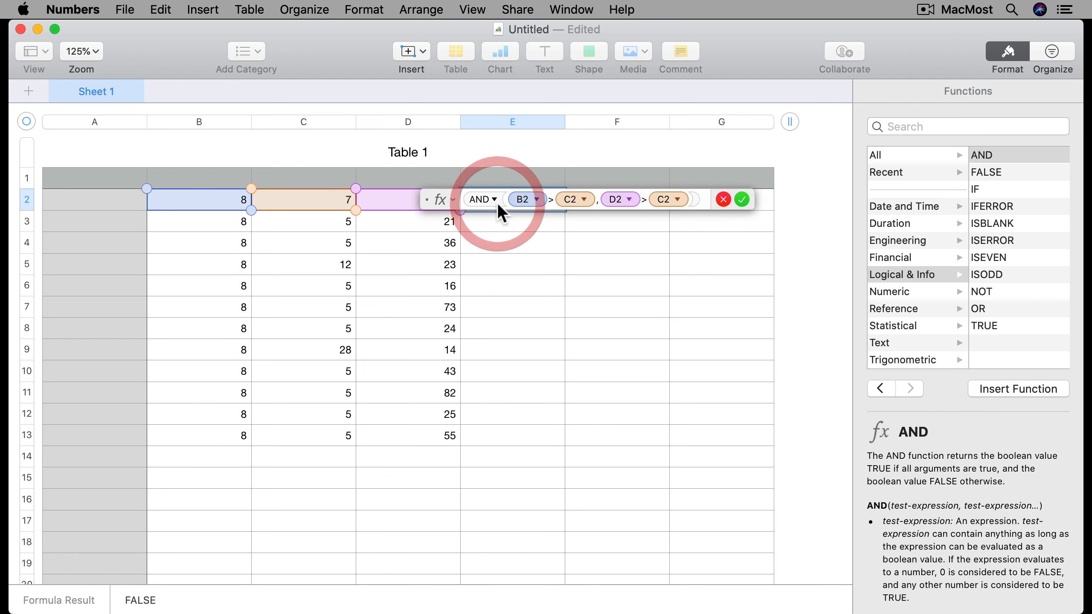
click(460, 200)
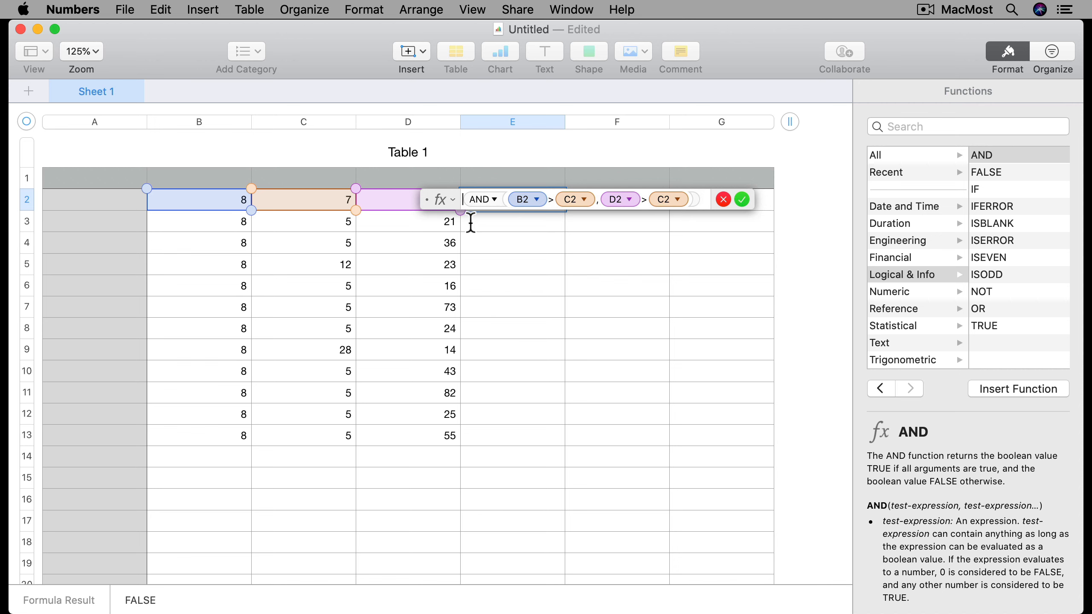
text(if)
key(Return)
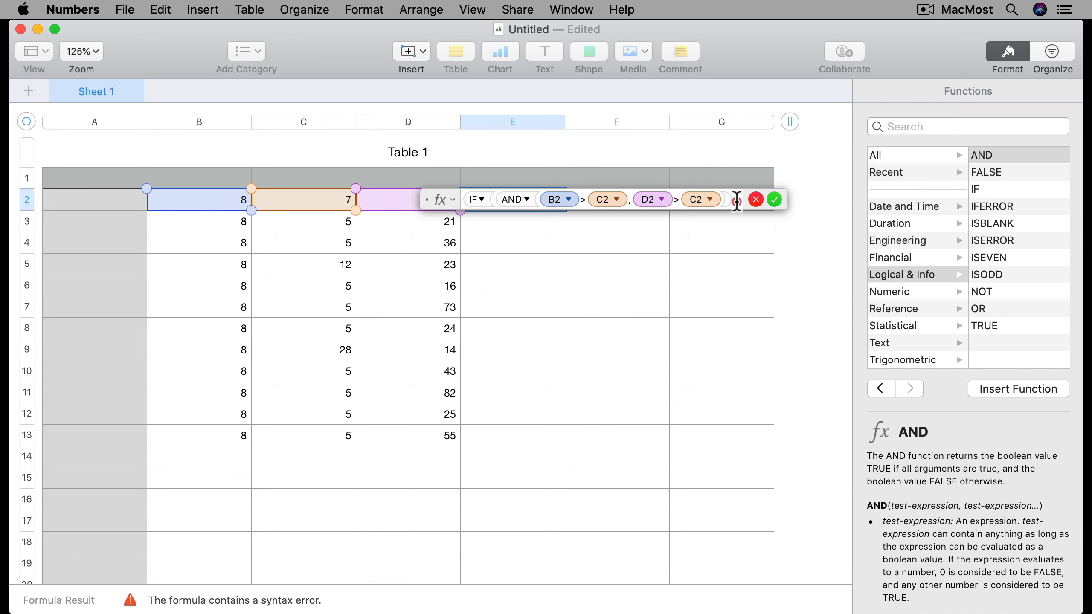
click(737, 202)
text(,"yep)
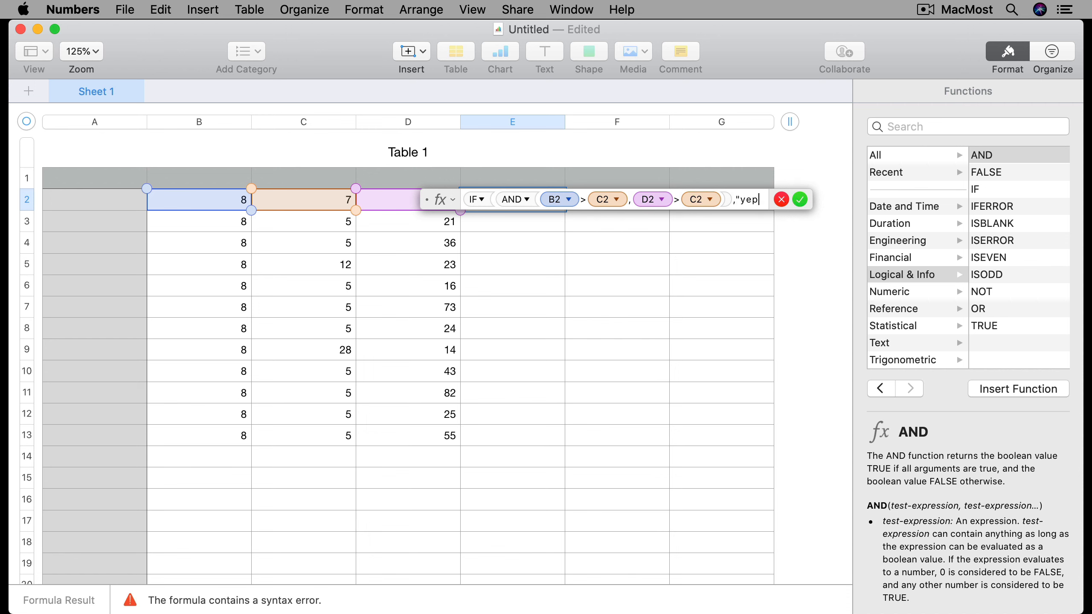
text(","nop)
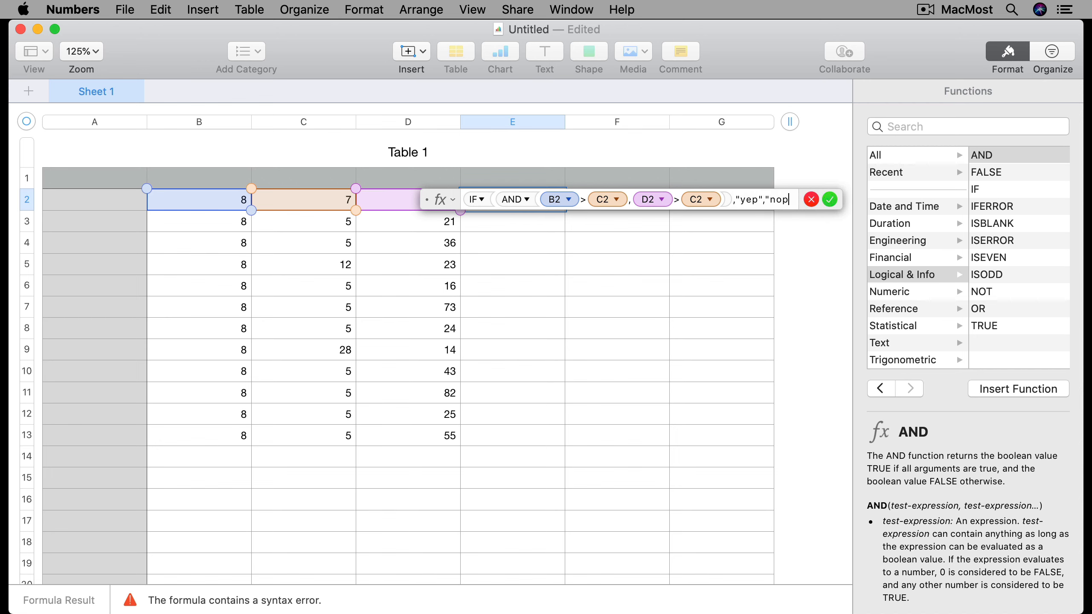
text(e"))
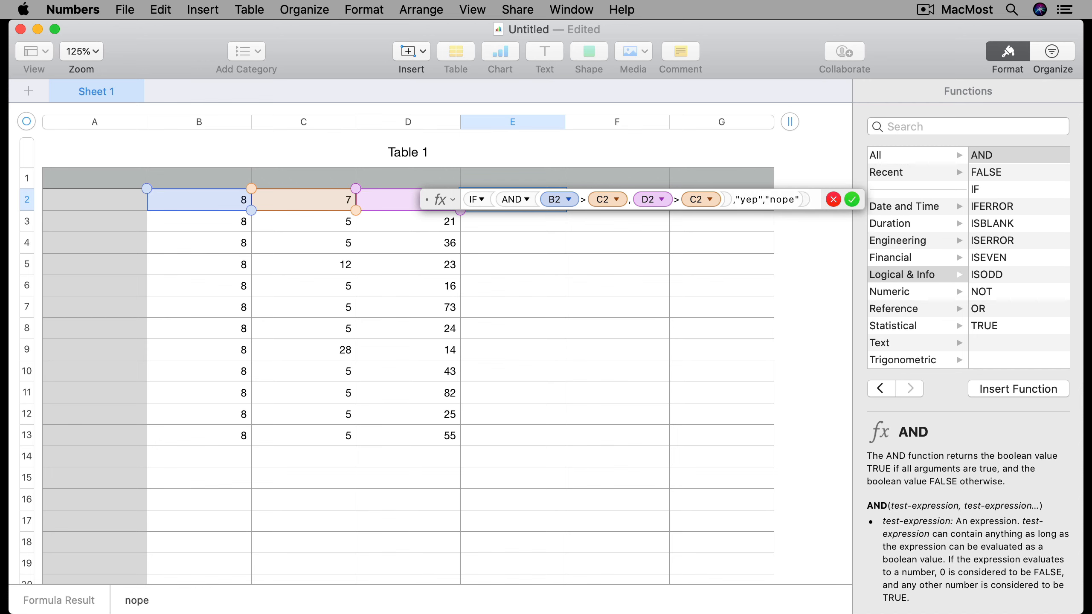
key(Return)
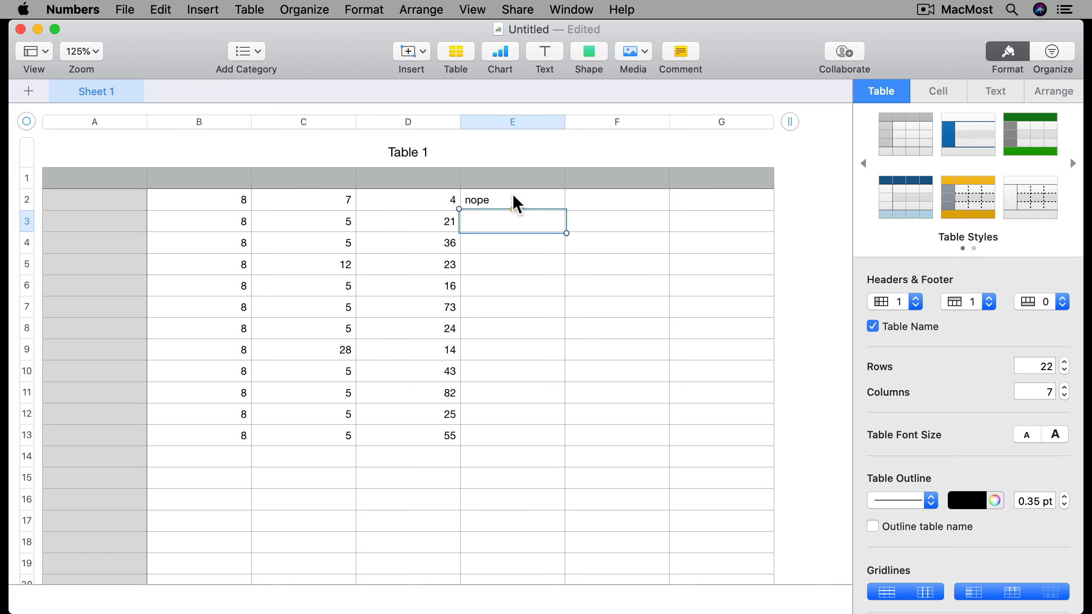
Step: Examine how the AND expression is nested inside the IF formula in E2
click(489, 205)
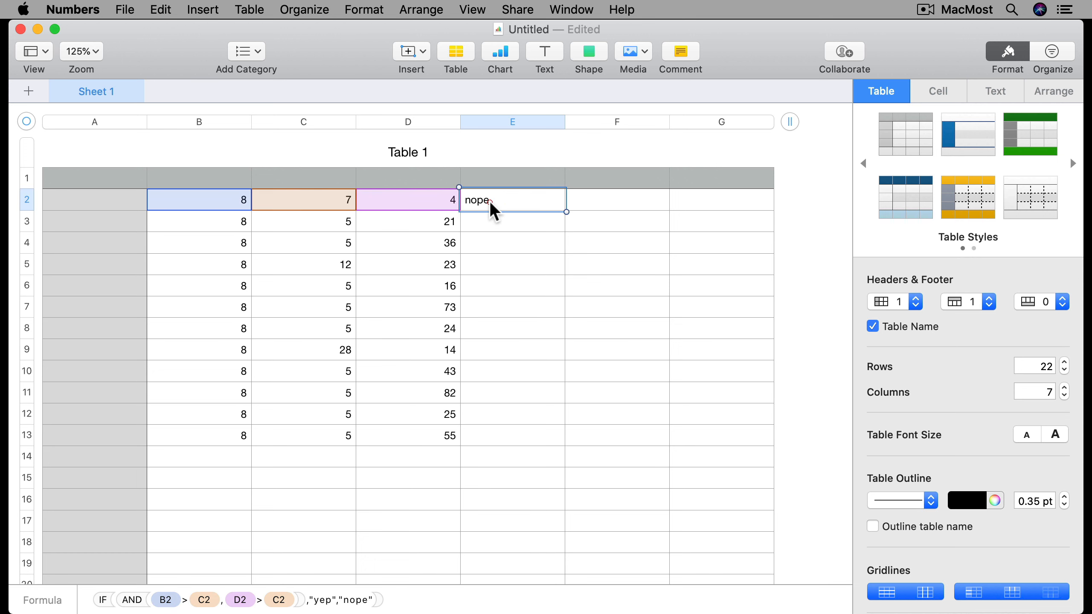
click(489, 204)
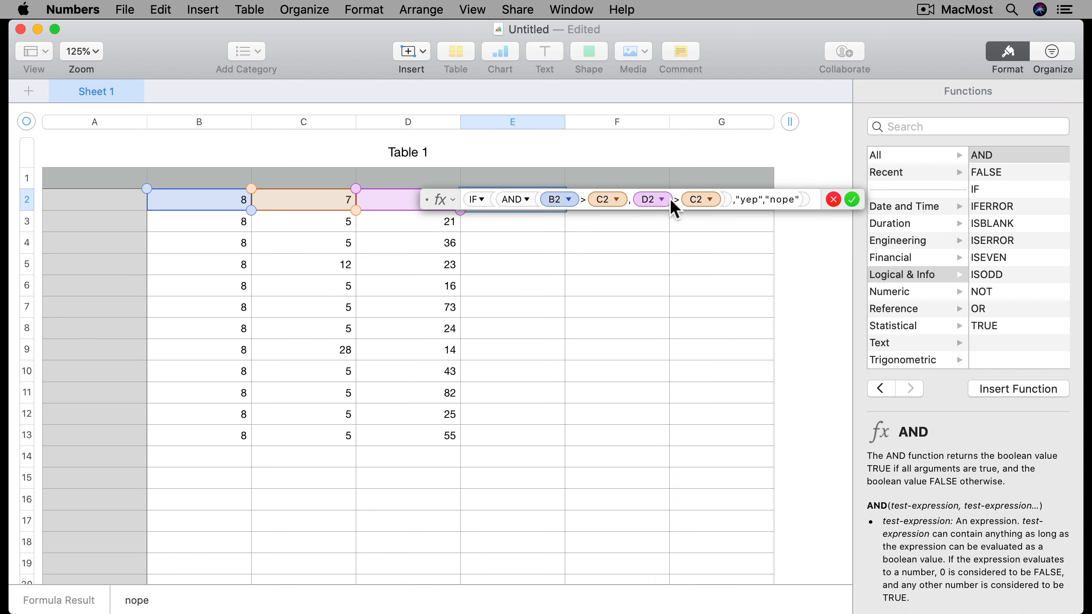
click(852, 200)
Step: Set cell D2 to 9 to test the IF formula
click(427, 209)
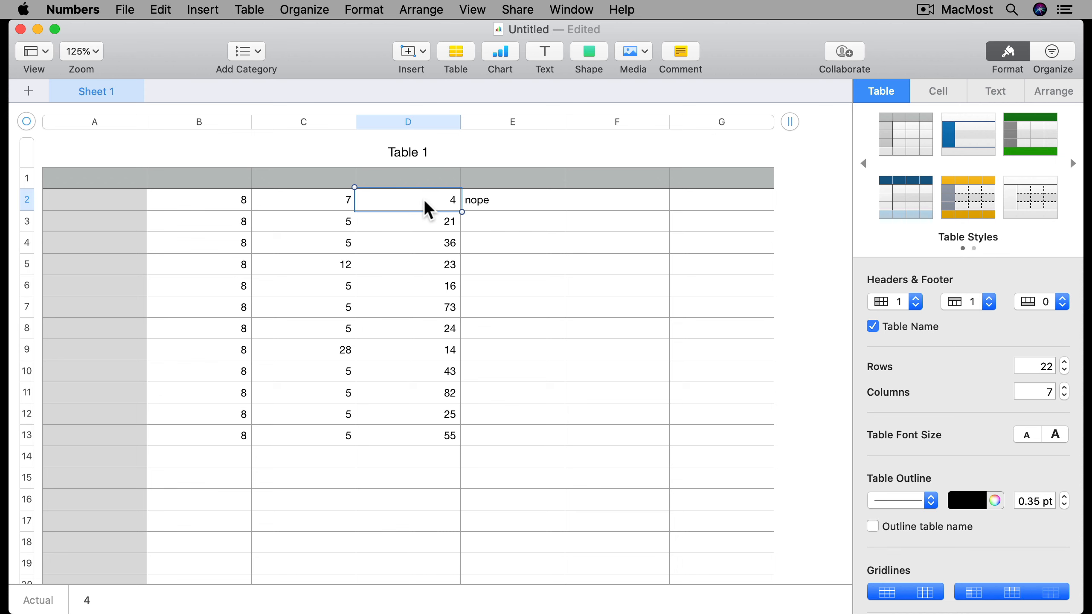
text(9)
key(Return)
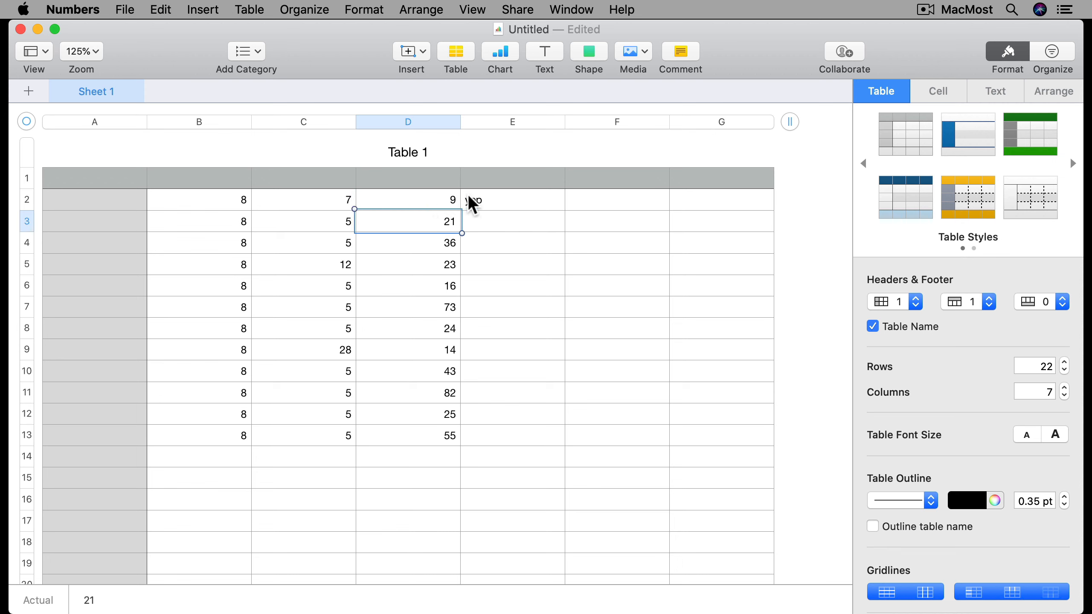
Step: Replace the AND function with OR inside the IF formula in cell E2
double_click(509, 199)
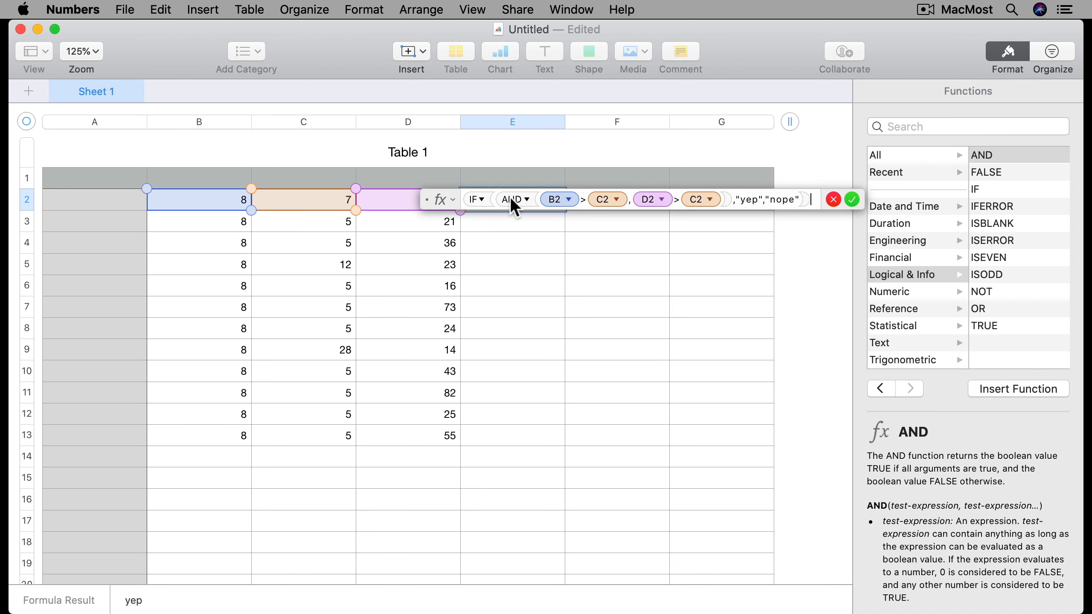
double_click(511, 200)
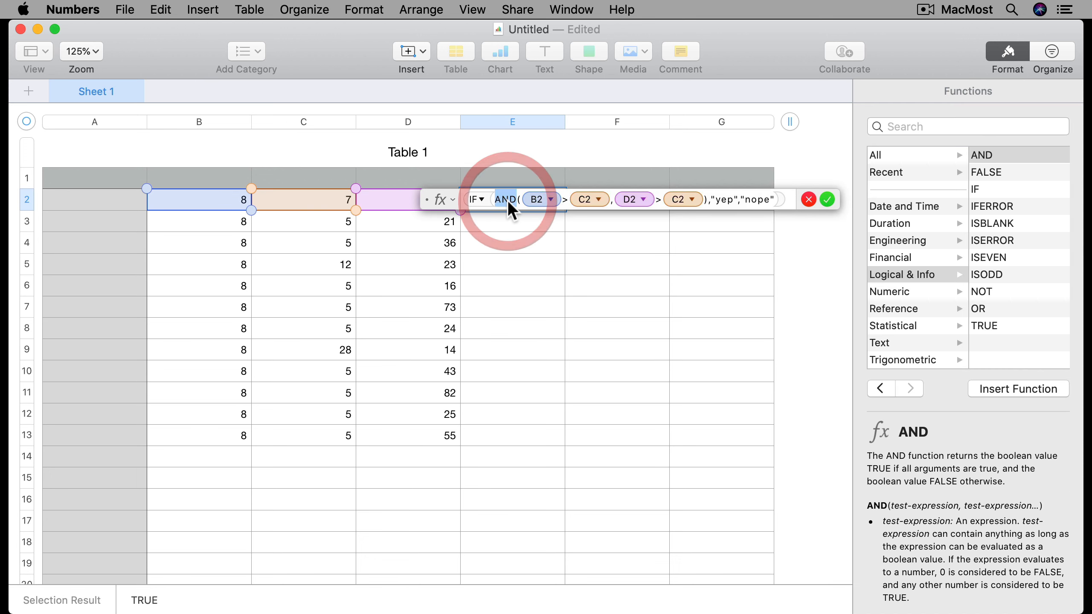
text(OR)
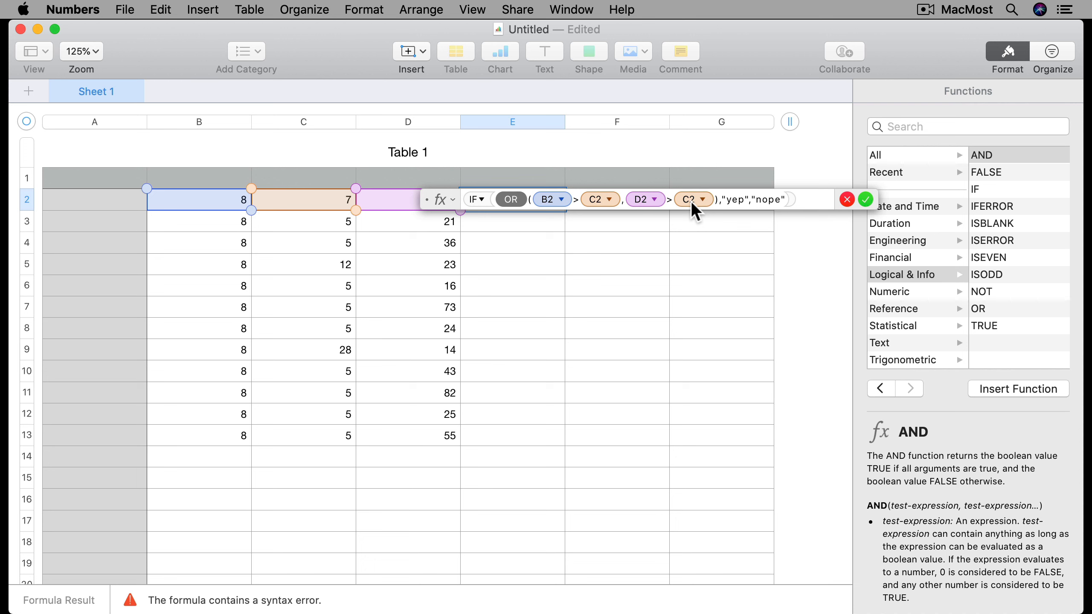
key(Right)
key(Return)
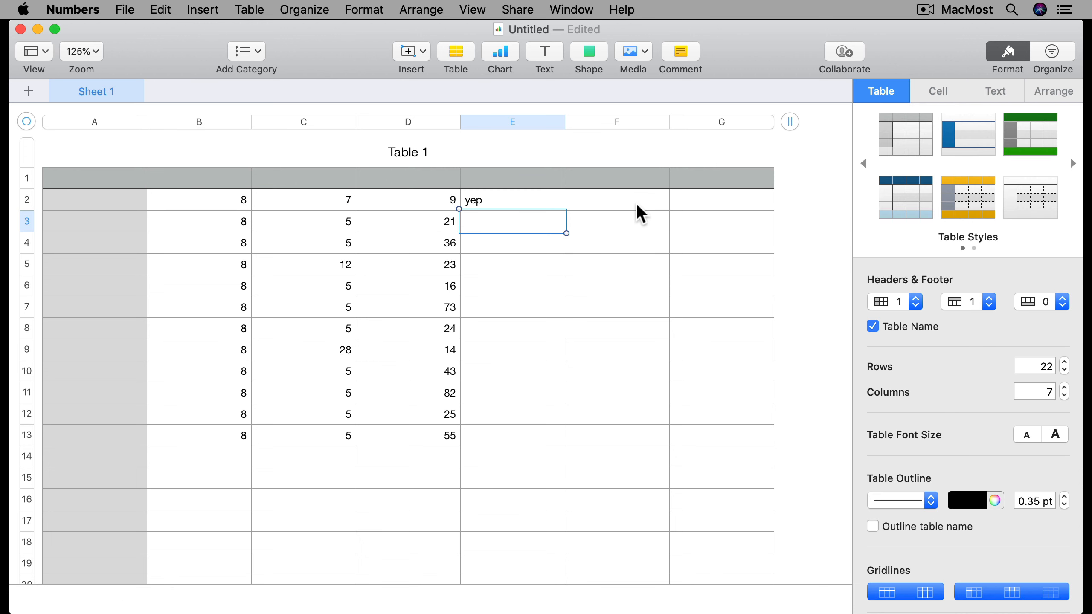
Step: Set cell D2 to 3 to test the OR version of the IF formula
click(402, 205)
text(3)
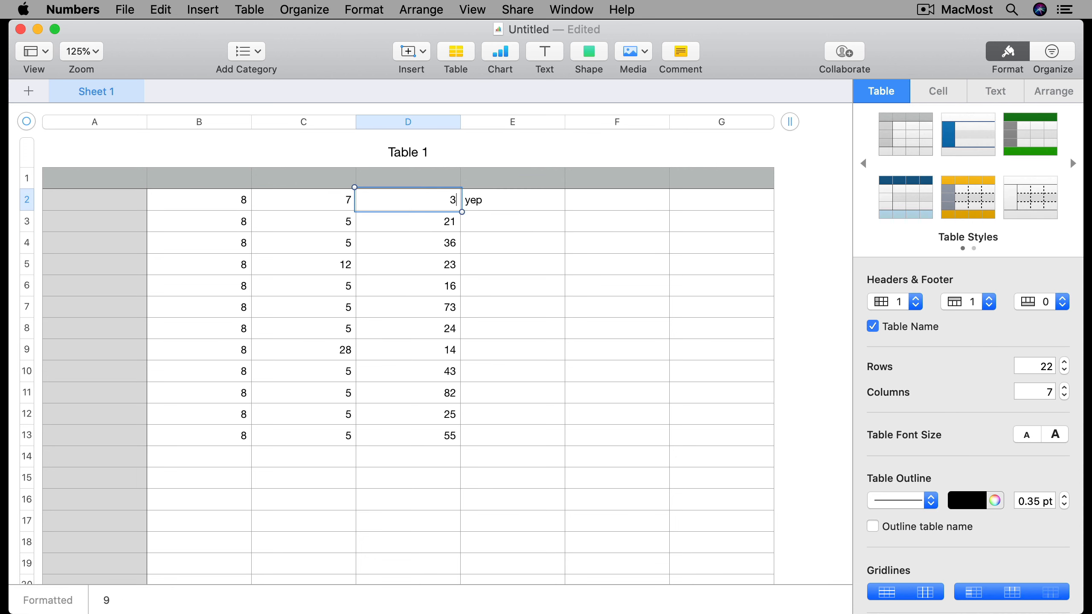
key(Return)
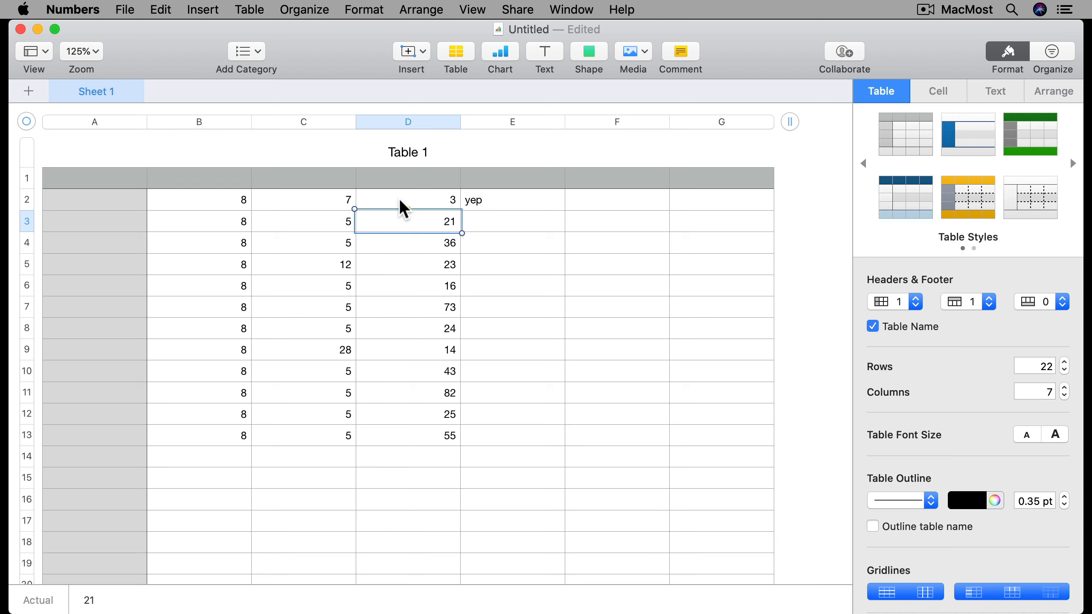
Step: Open the formula in E2 and read the built-in descriptions of the OR and NOT functions
click(509, 202)
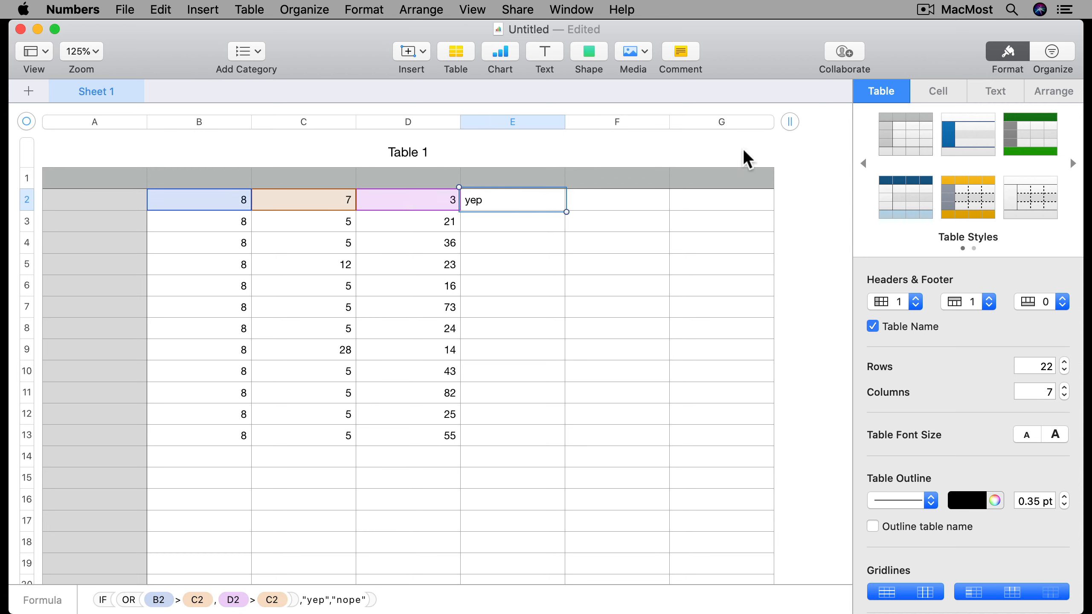
double_click(531, 198)
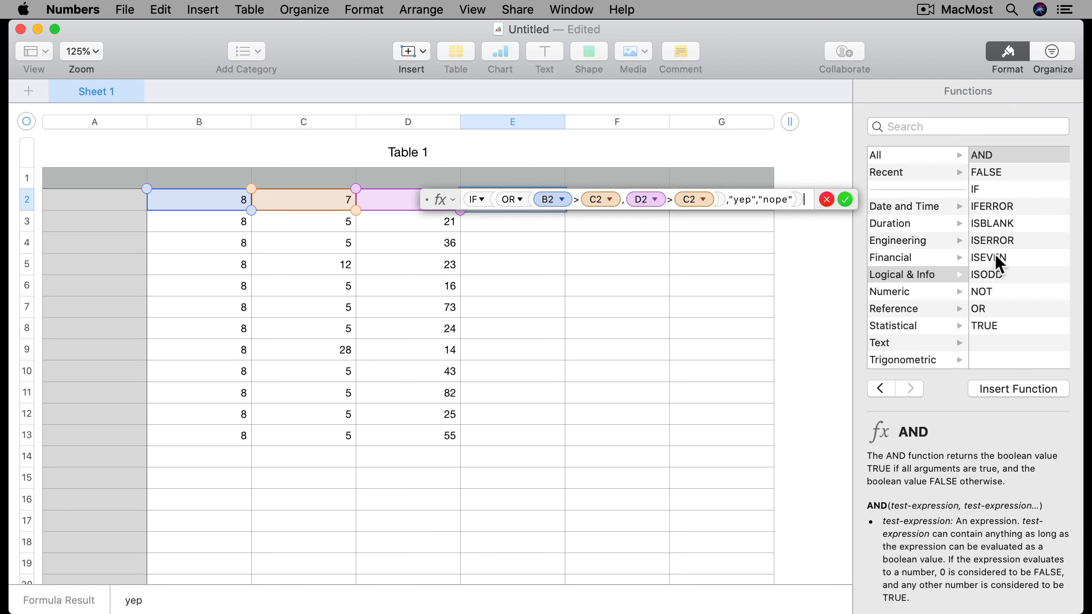
click(983, 309)
scroll(924, 475, down, 3)
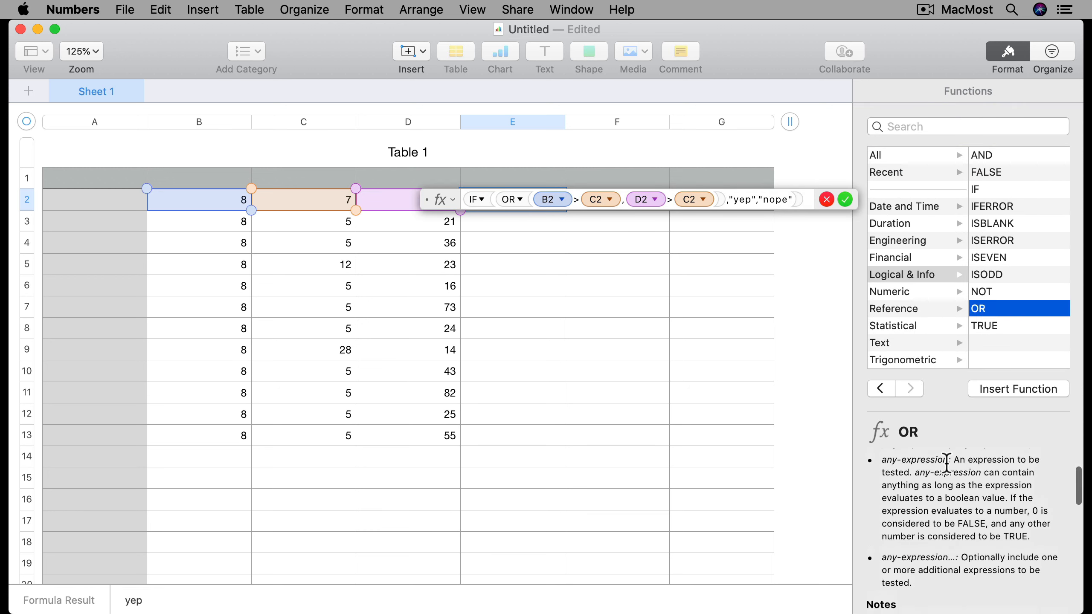
scroll(924, 474, up, 3)
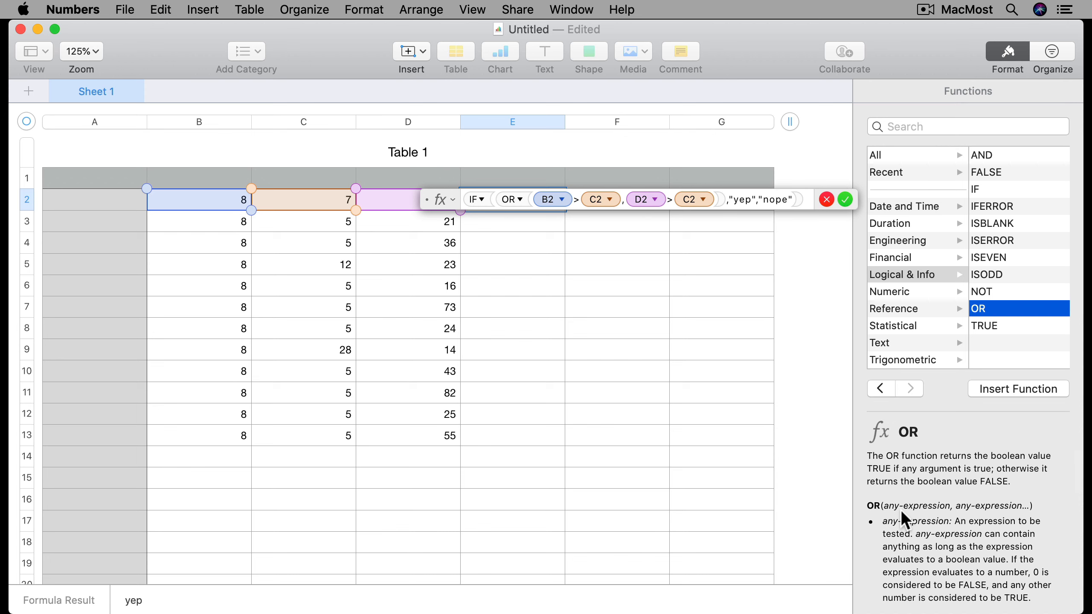
click(988, 290)
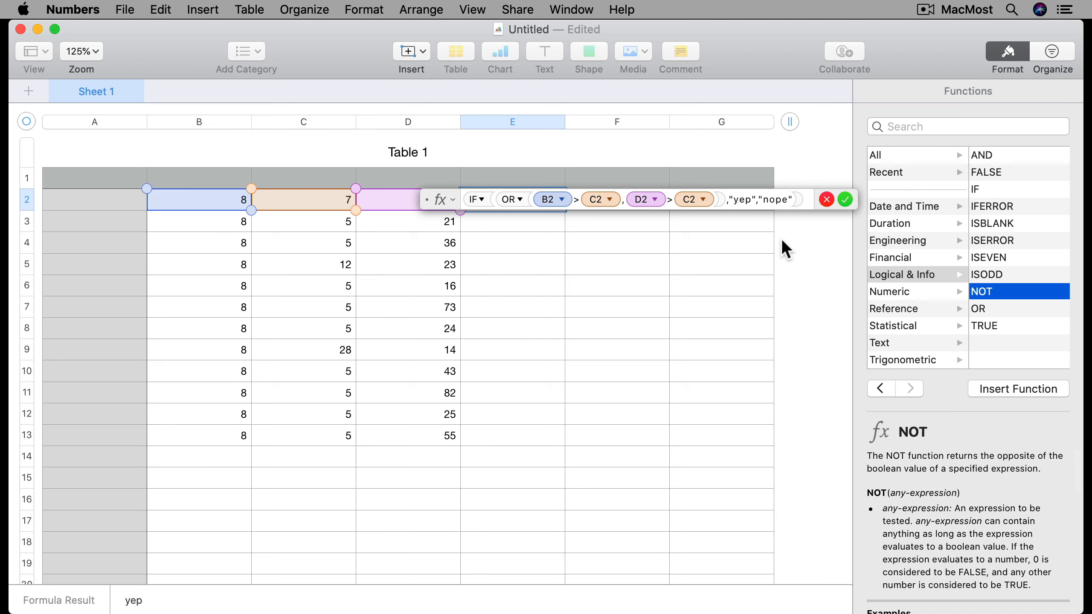
Step: Examine the "yep" and "nope" result values within the IF formula in E2
double_click(739, 200)
click(774, 198)
double_click(774, 198)
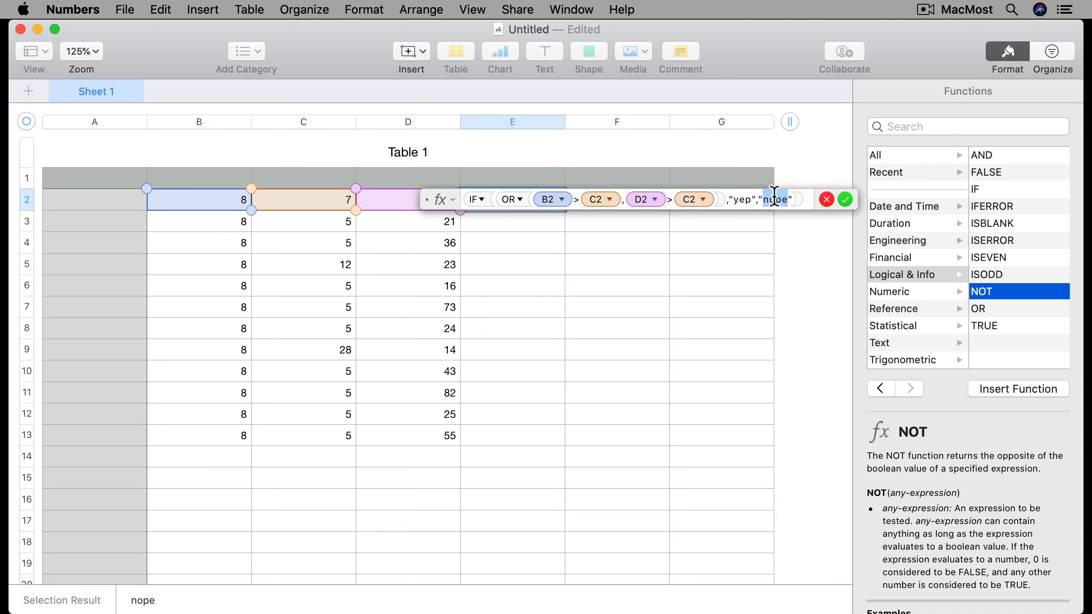